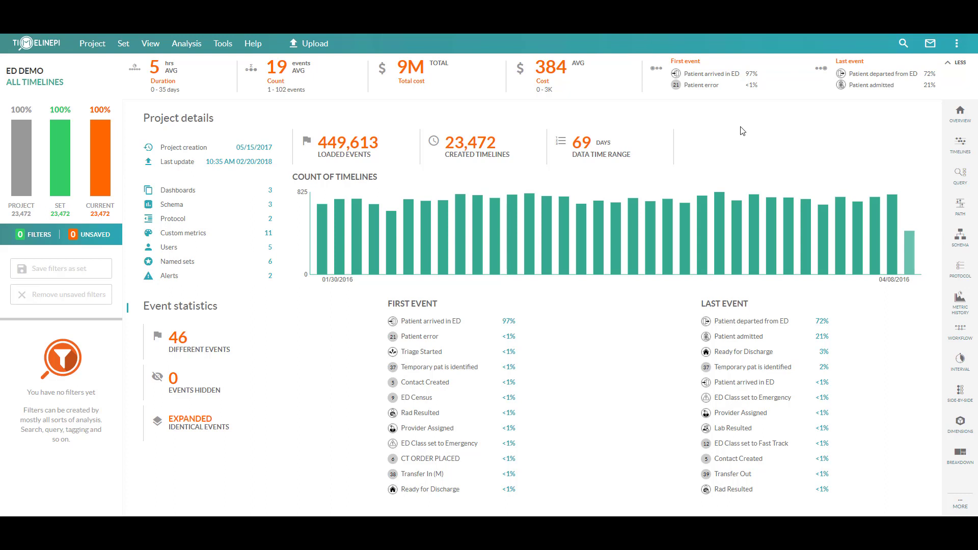
Initialize a new schema in the schema editor and browse the roughly 40 ED DEMO milestone events.
click(961, 237)
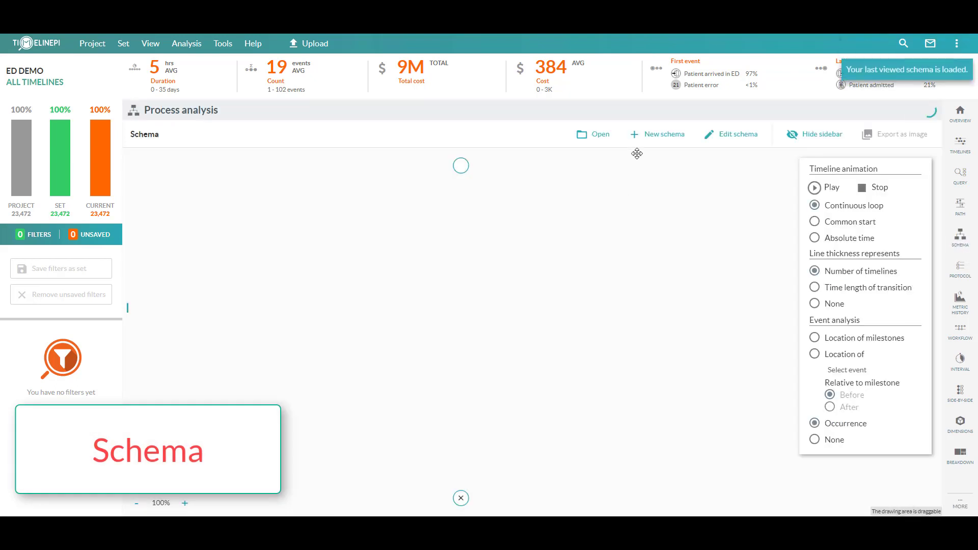
click(733, 143)
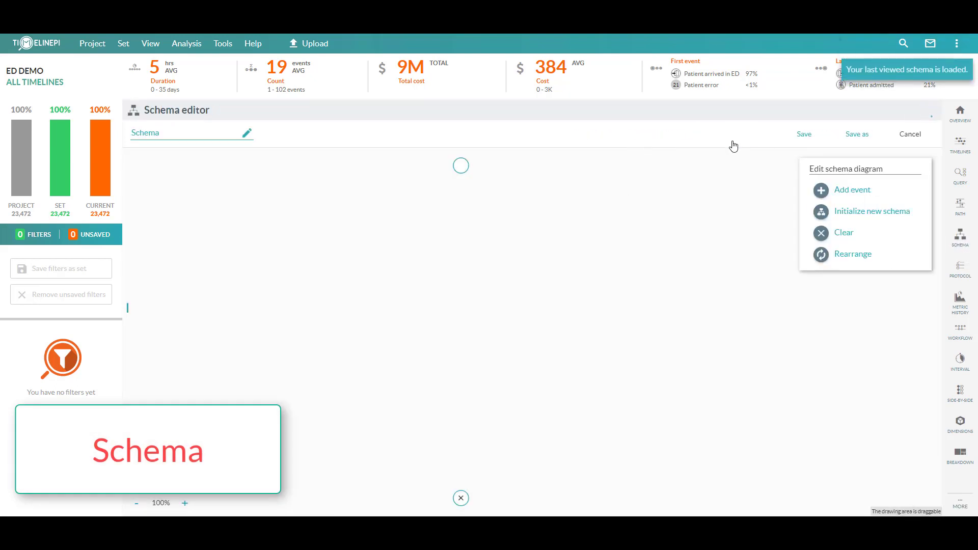
click(870, 214)
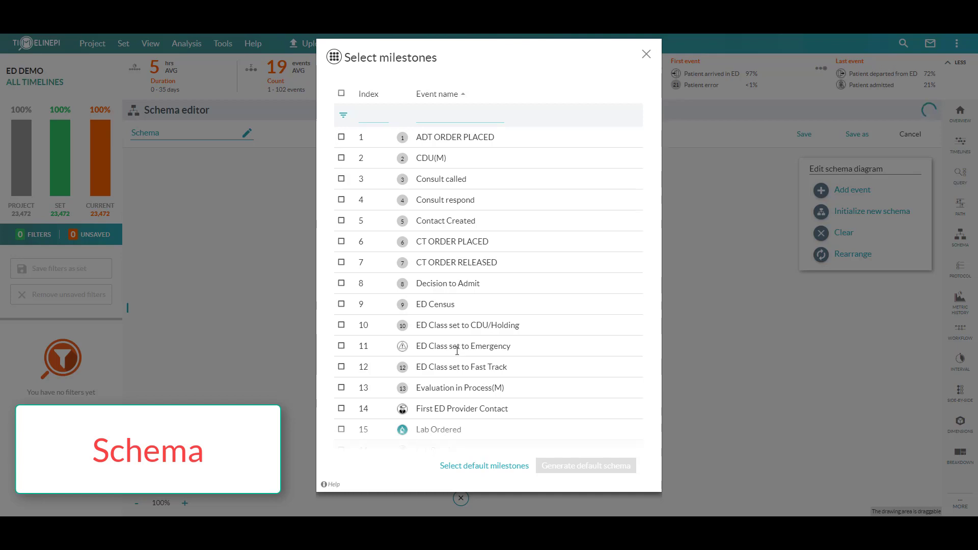
scroll(439, 183, down, 1)
scroll(439, 185, down, 6)
scroll(438, 184, down, 4)
scroll(438, 185, up, 9)
scroll(452, 275, up, 2)
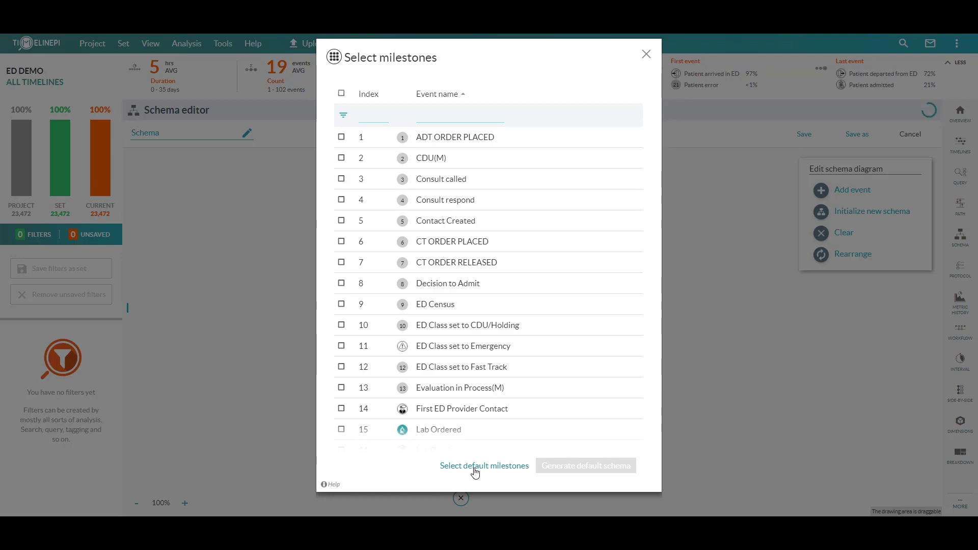
Pick the default milestones plus Decision to Admit and Provider Assigned, then generate the schema.
click(474, 467)
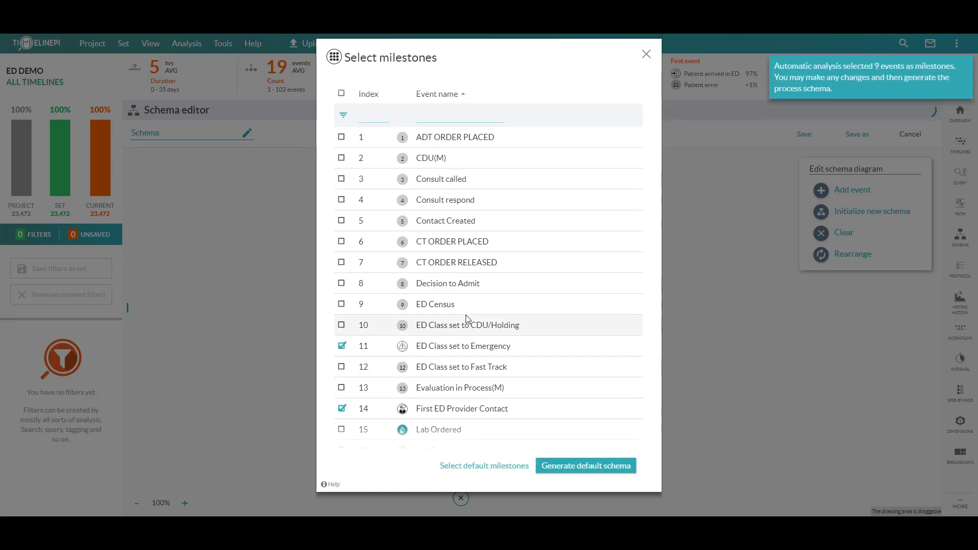
scroll(362, 316, down, 1)
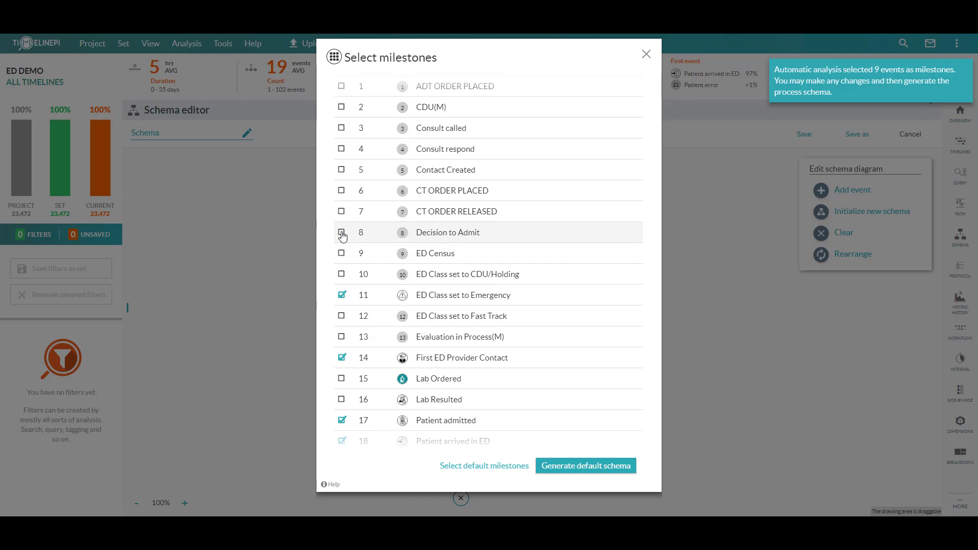
click(342, 234)
scroll(392, 256, down, 3)
scroll(392, 256, down, 1)
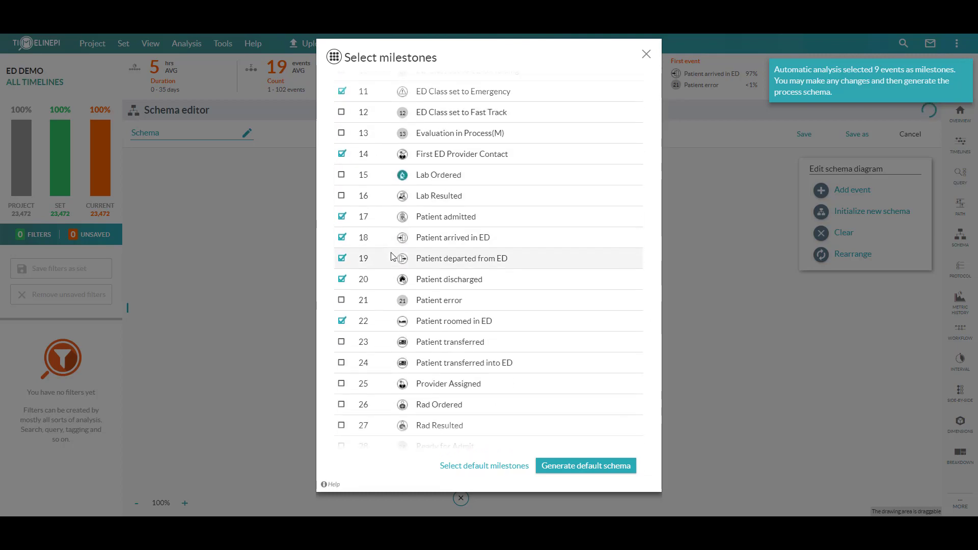
click(342, 385)
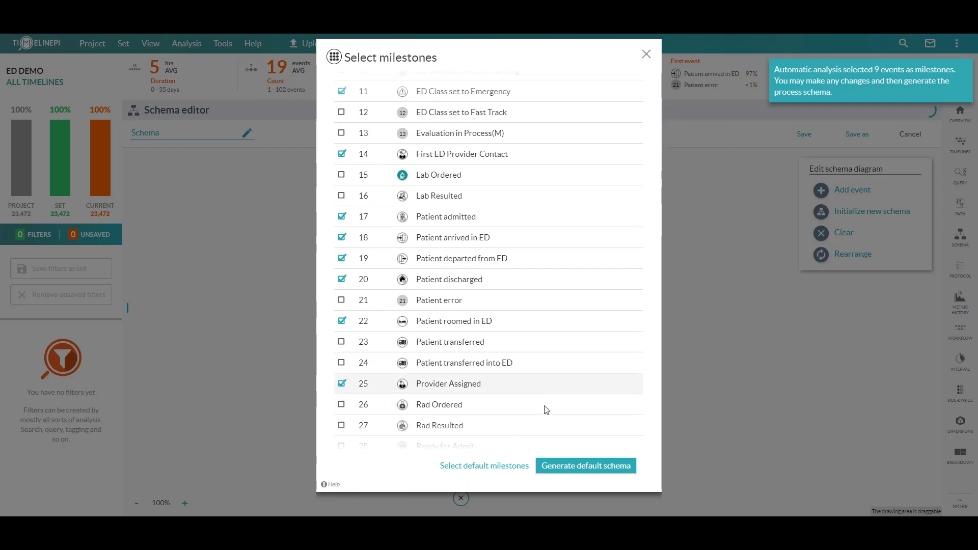
click(599, 475)
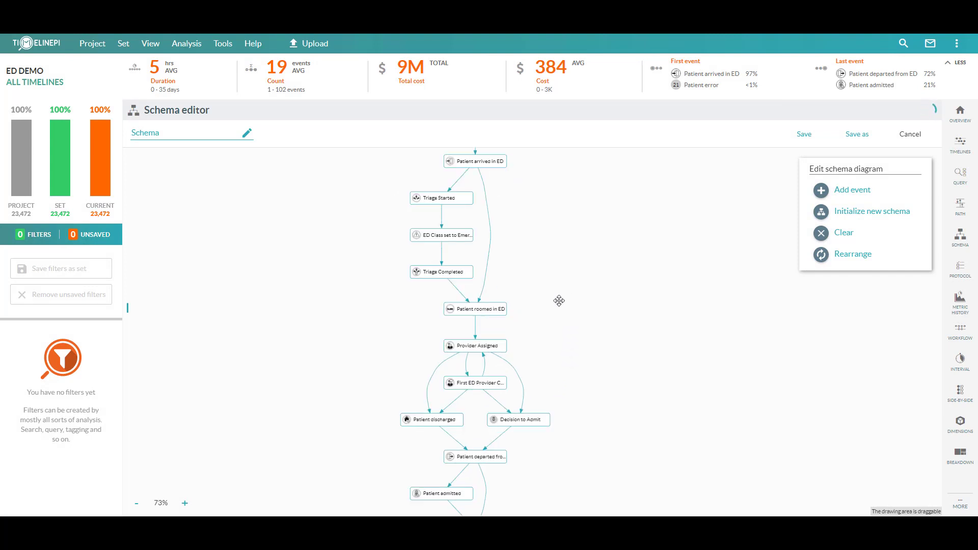
Review the generated schema from Patient arrived in ED to Patient admitted and save it.
scroll(557, 308, up, 3)
drag(553, 297, 560, 263)
scroll(560, 263, down, 3)
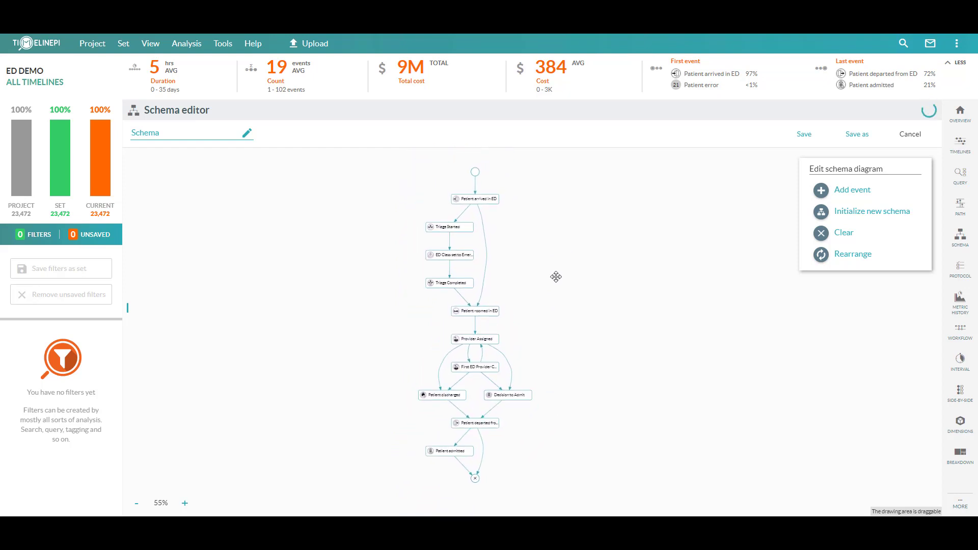
click(805, 137)
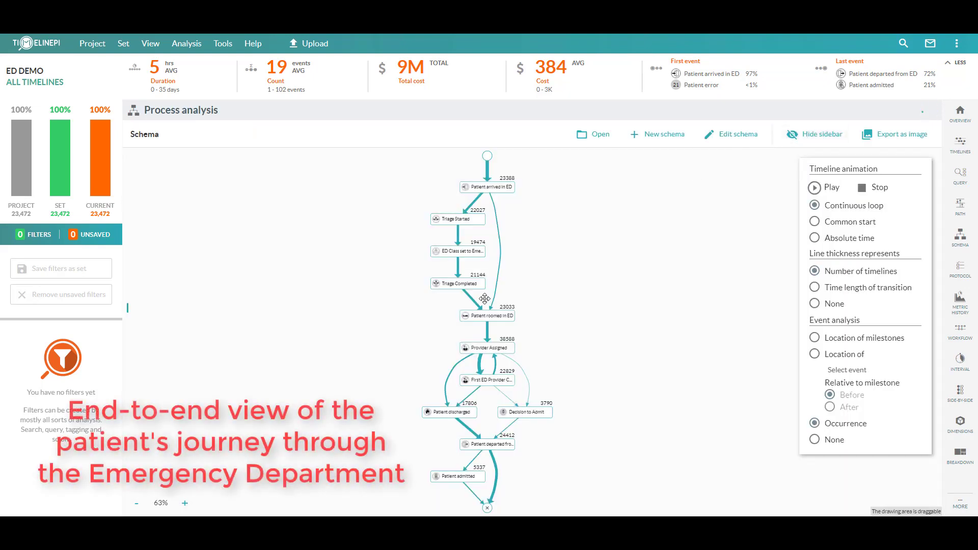
mouse_move(472, 303)
mouse_move(459, 264)
mouse_move(481, 364)
mouse_move(525, 379)
Set line thickness to Time length of transition and inspect the transition durations on the edges.
click(816, 288)
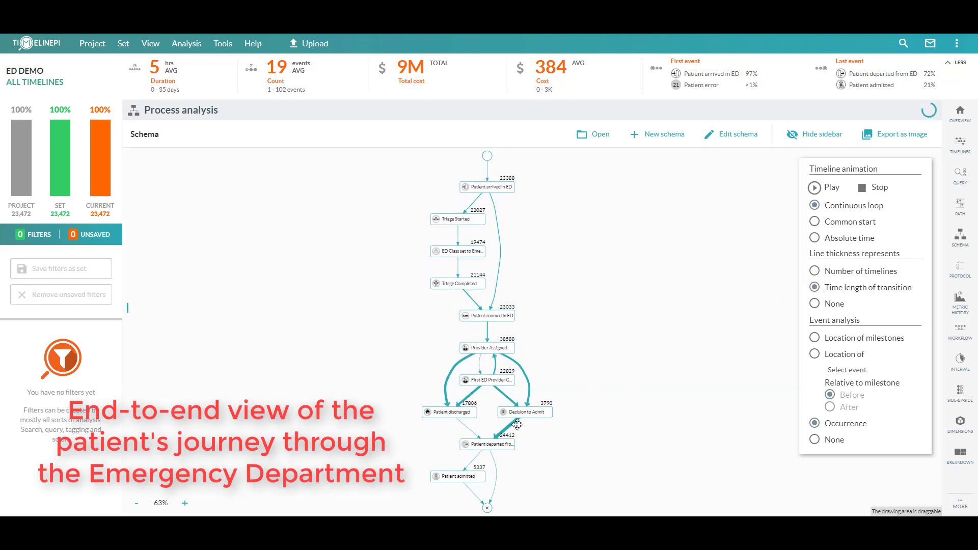
mouse_move(512, 433)
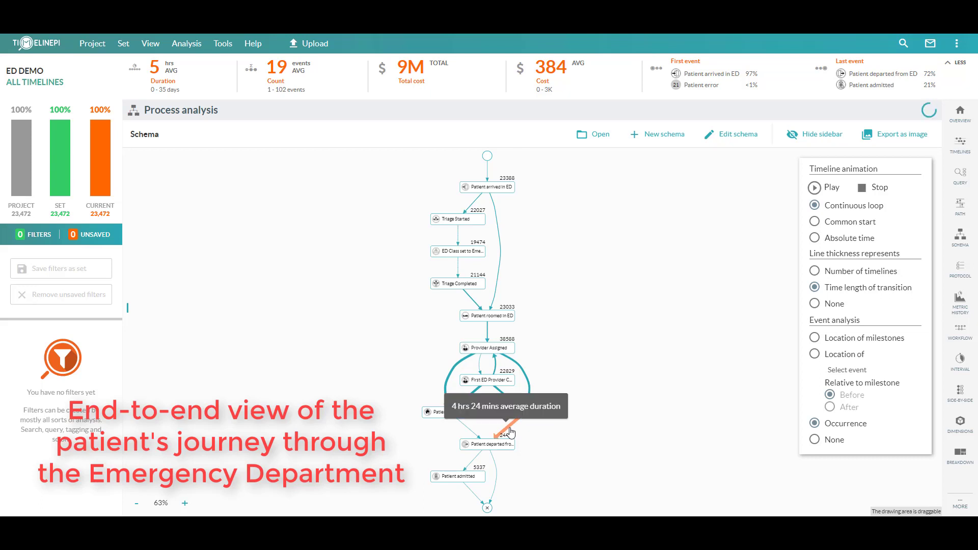
scroll(472, 405, up, 4)
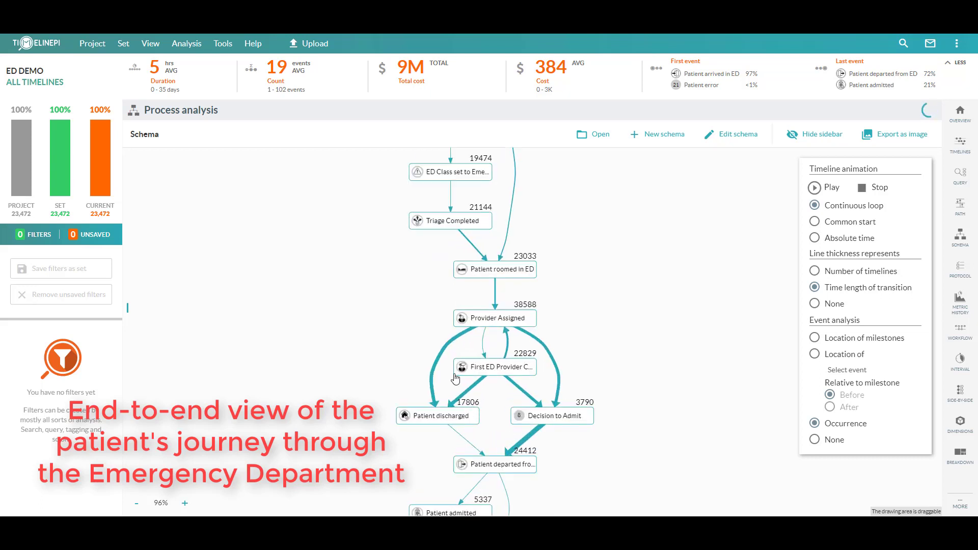
mouse_move(442, 361)
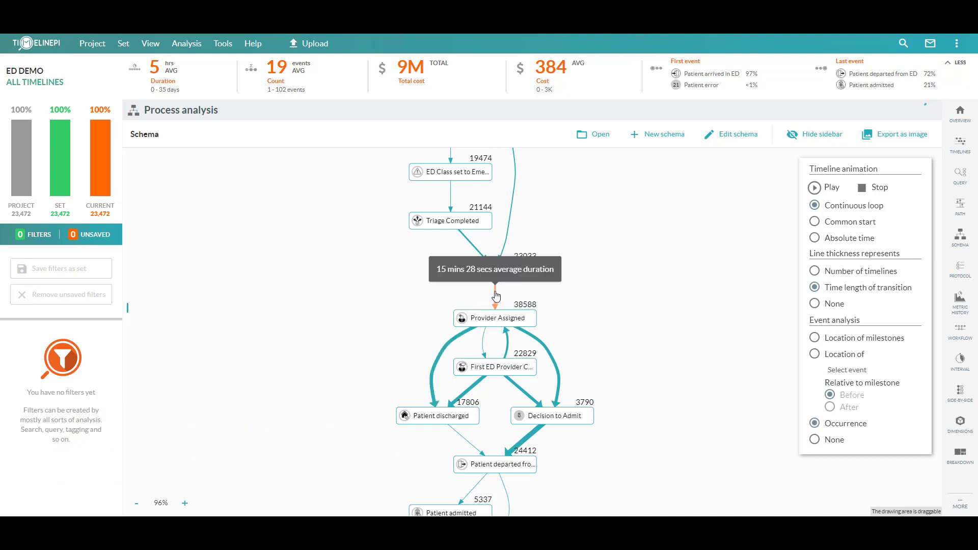
mouse_move(541, 343)
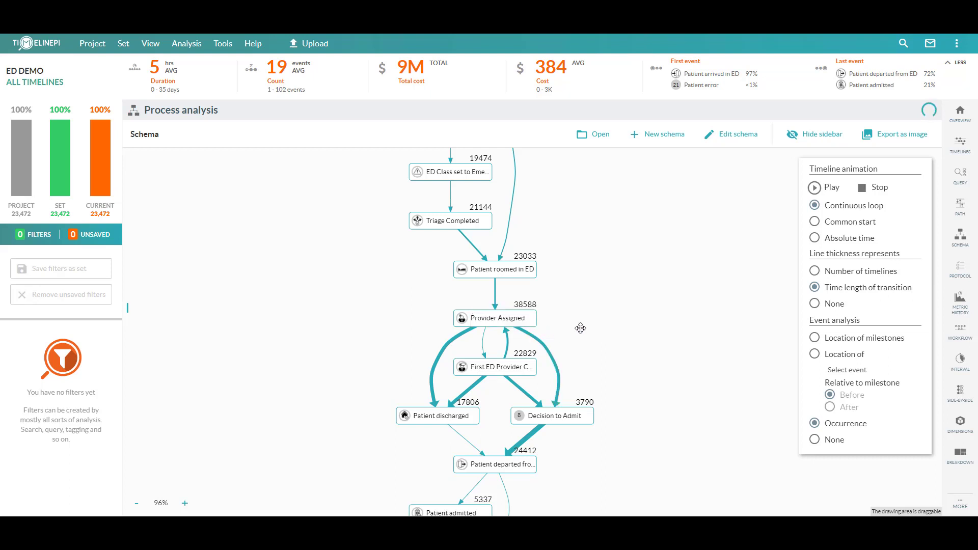
scroll(580, 326, down, 1)
scroll(599, 301, down, 2)
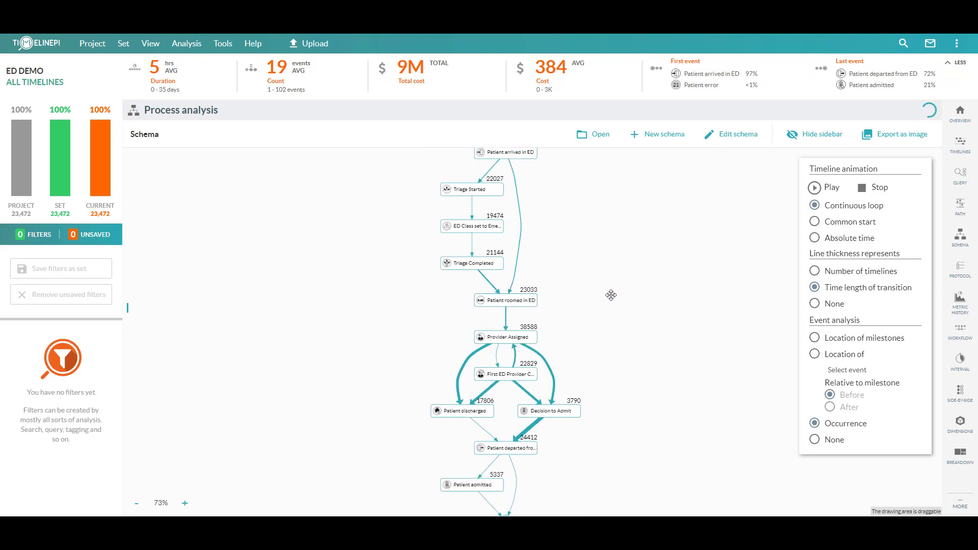
drag(595, 312, 594, 307)
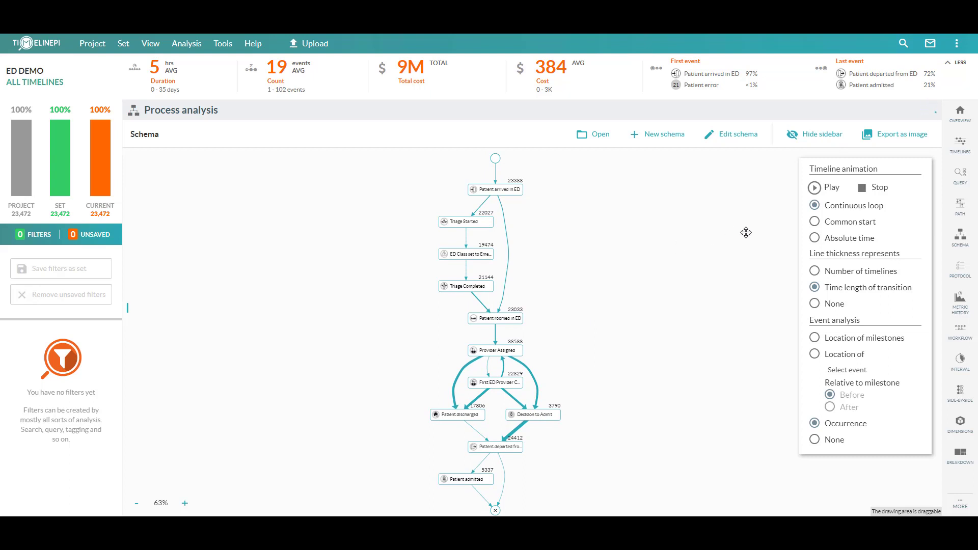
Animate patient timelines from a Common start, then pause to freeze the age-coloured dots.
click(831, 224)
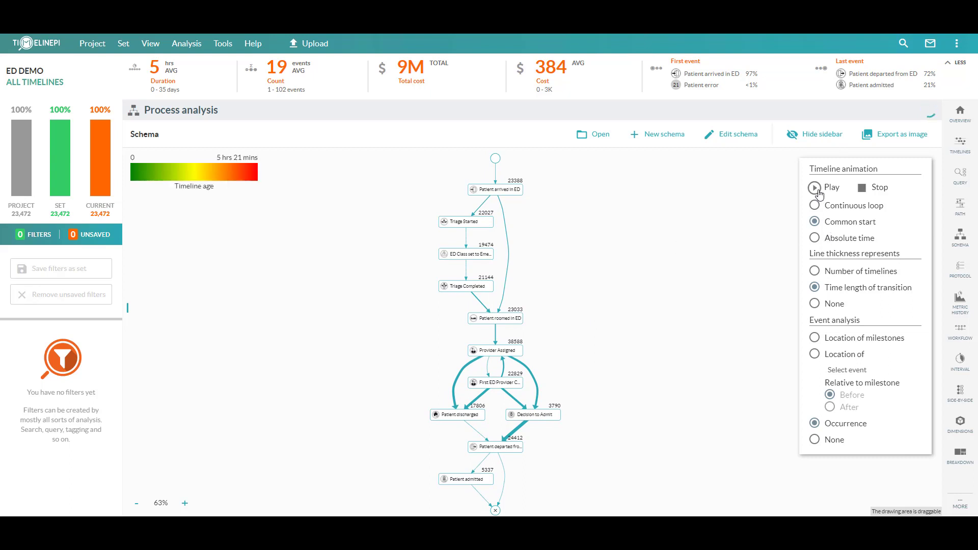
click(817, 190)
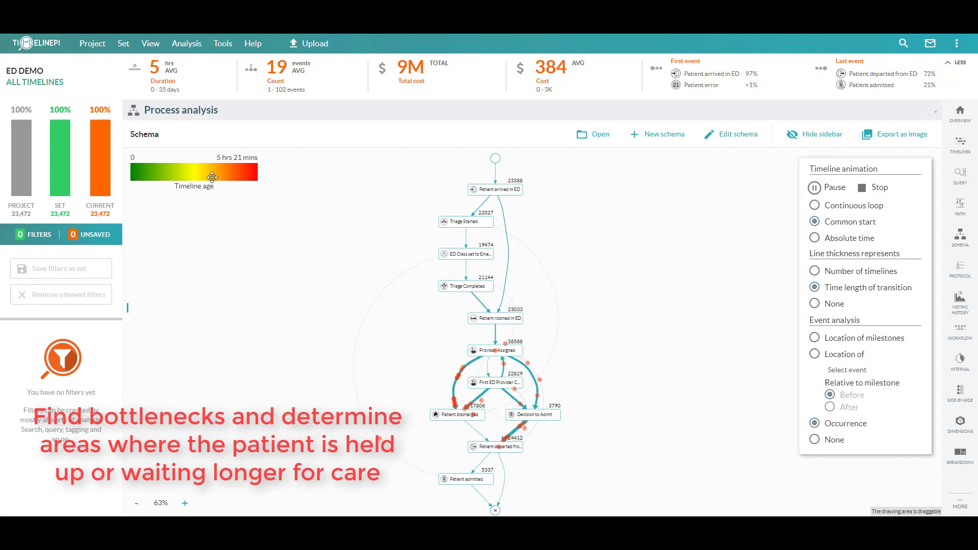
click(815, 188)
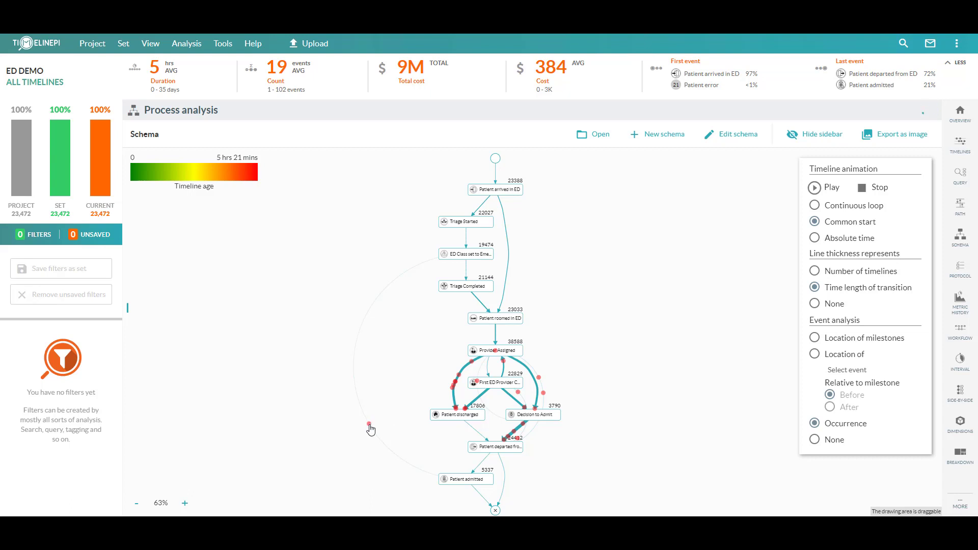
Open one patient's 10-event case timeline (16 hrs 54 mins), review it, then close it.
mouse_move(370, 430)
click(370, 430)
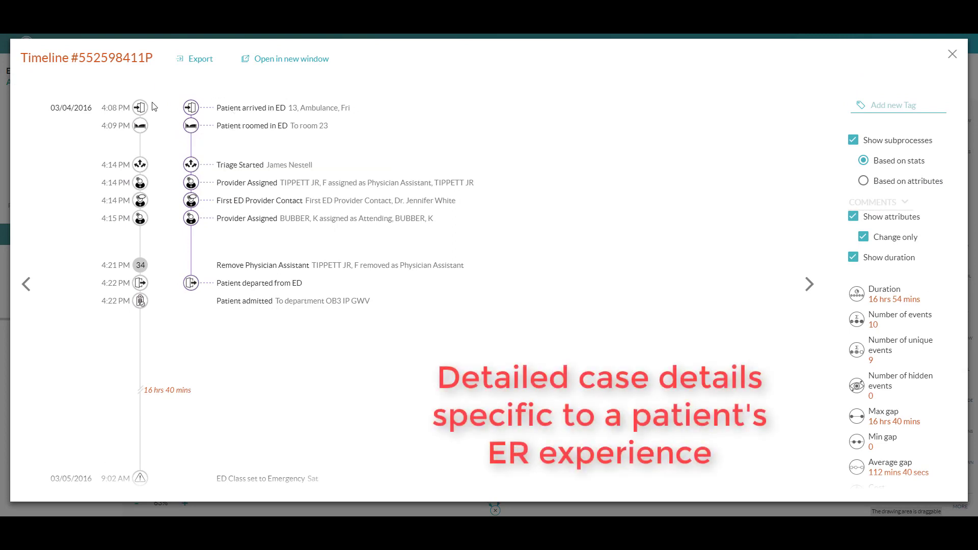
scroll(163, 127, down, 1)
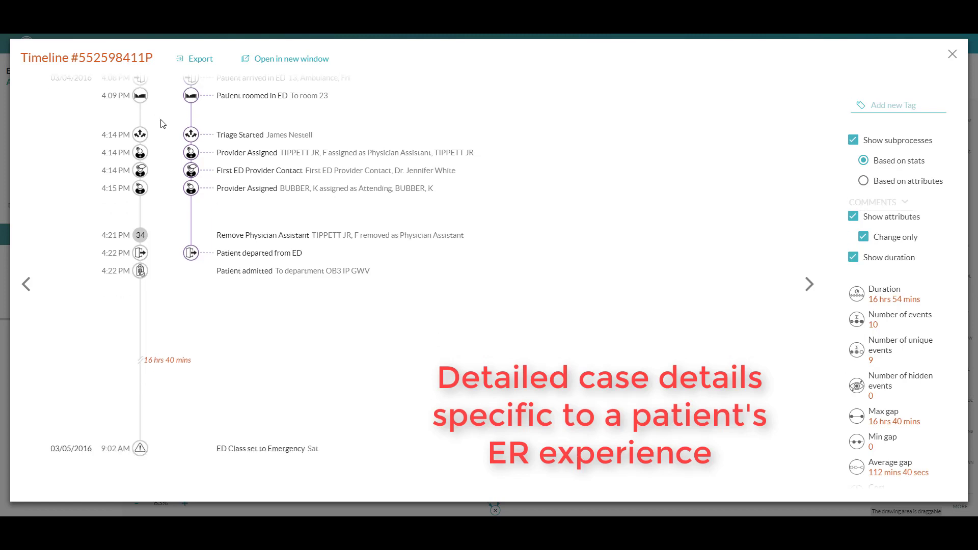
scroll(184, 152, up, 1)
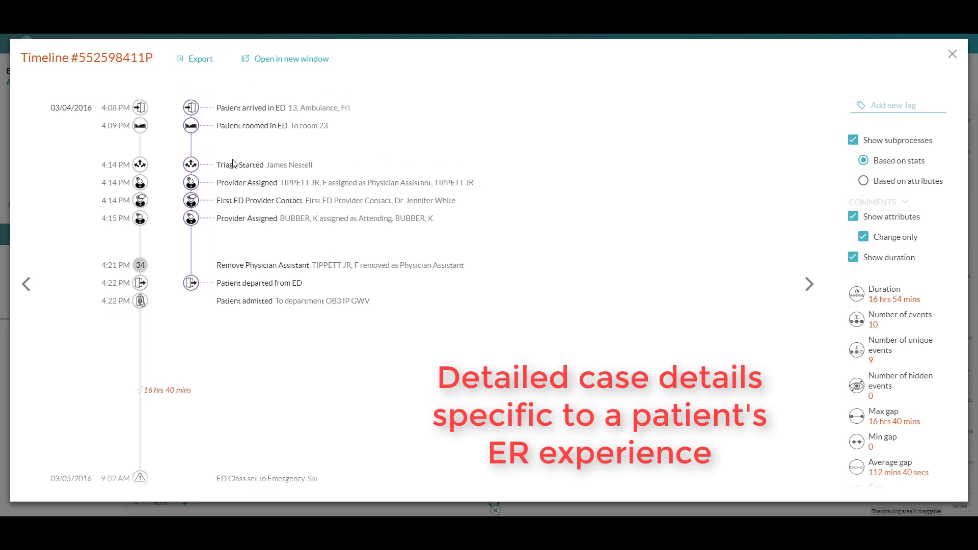
mouse_move(289, 176)
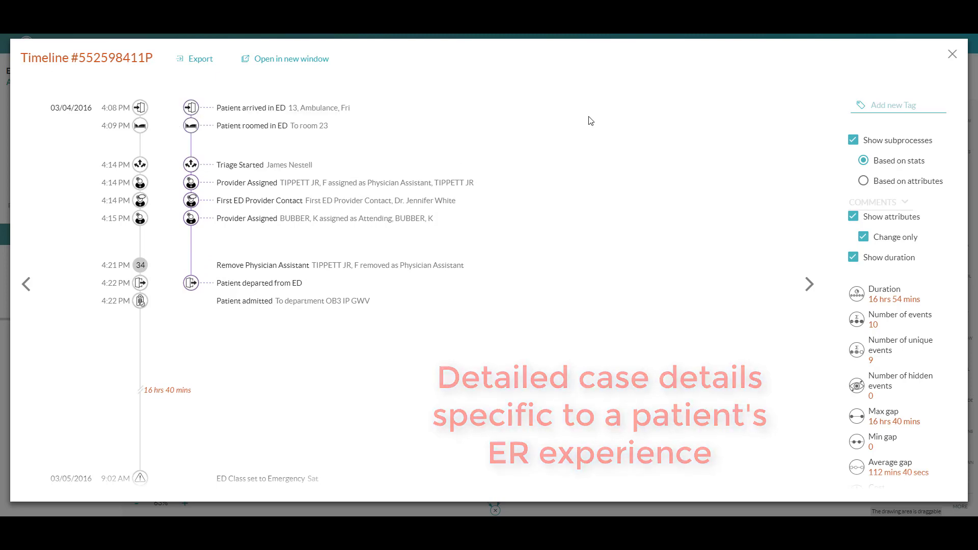
click(953, 54)
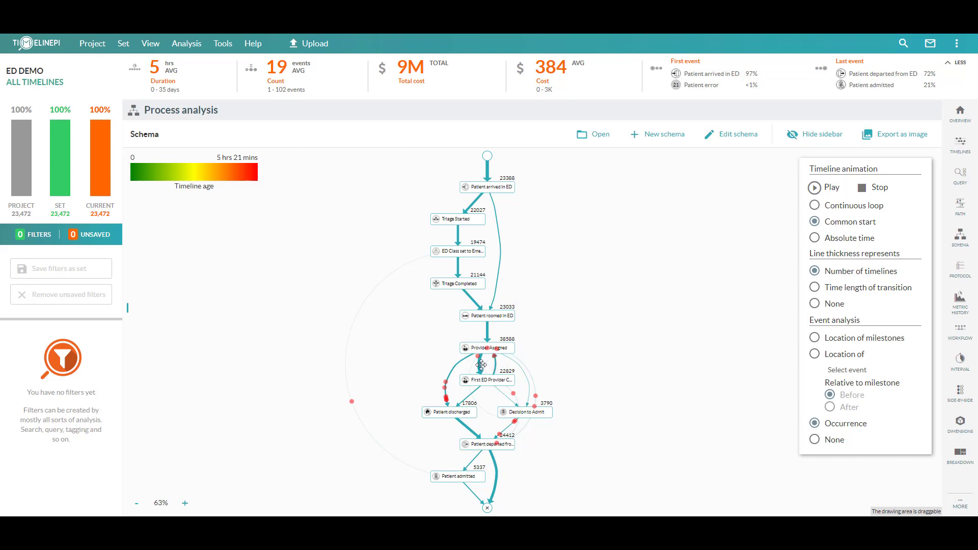
Zoom in and back out on the ED schema to review the timeline-sized edges.
scroll(456, 371, up, 4)
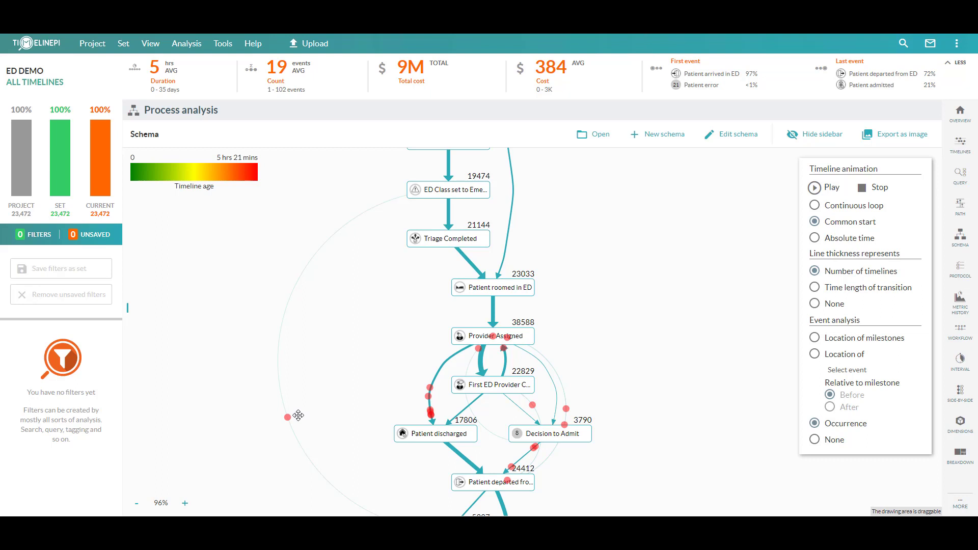
scroll(313, 410, down, 3)
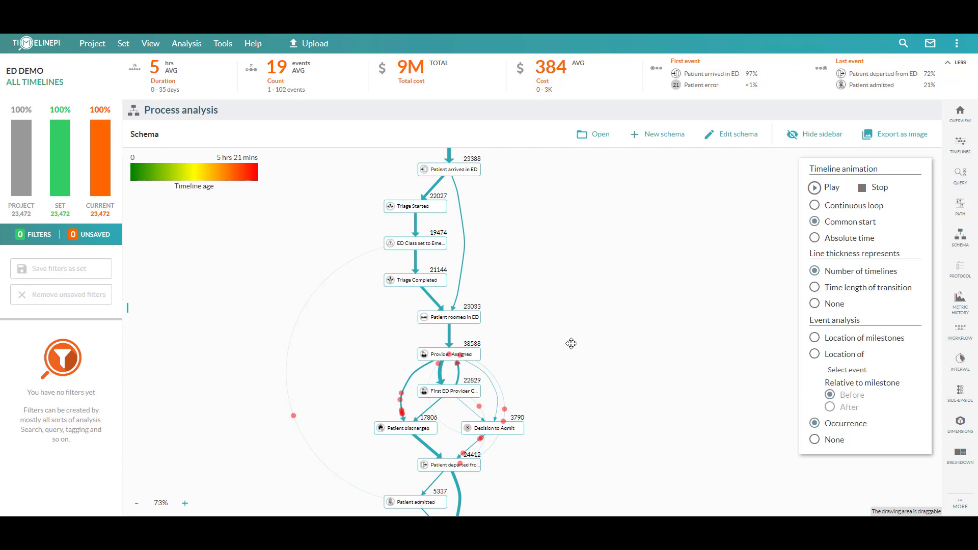
Open Path analysis and scroll across the top 50 paths, led by 1,213 timelines averaging 3 h 33 m.
click(961, 206)
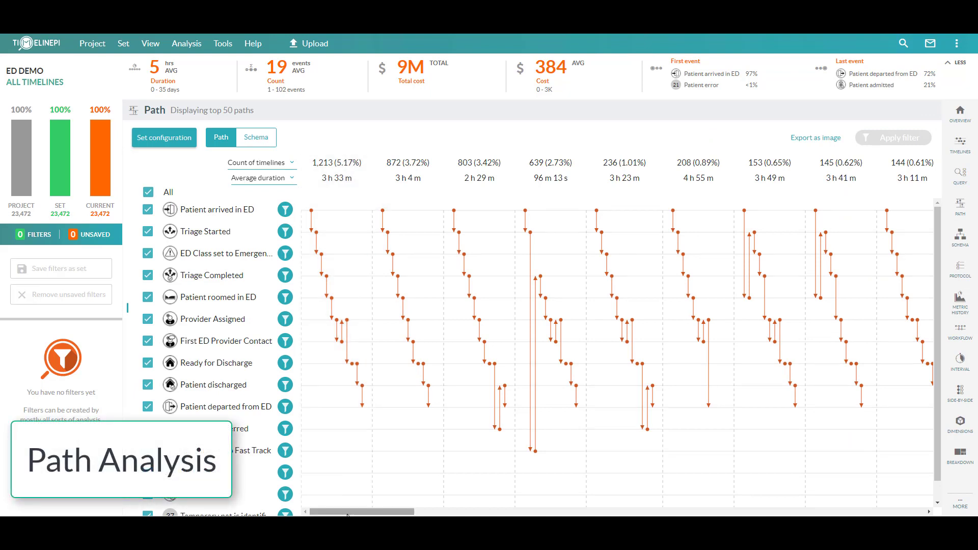
mouse_move(348, 514)
mouse_down()
mouse_move(706, 499)
mouse_move(331, 505)
mouse_up()
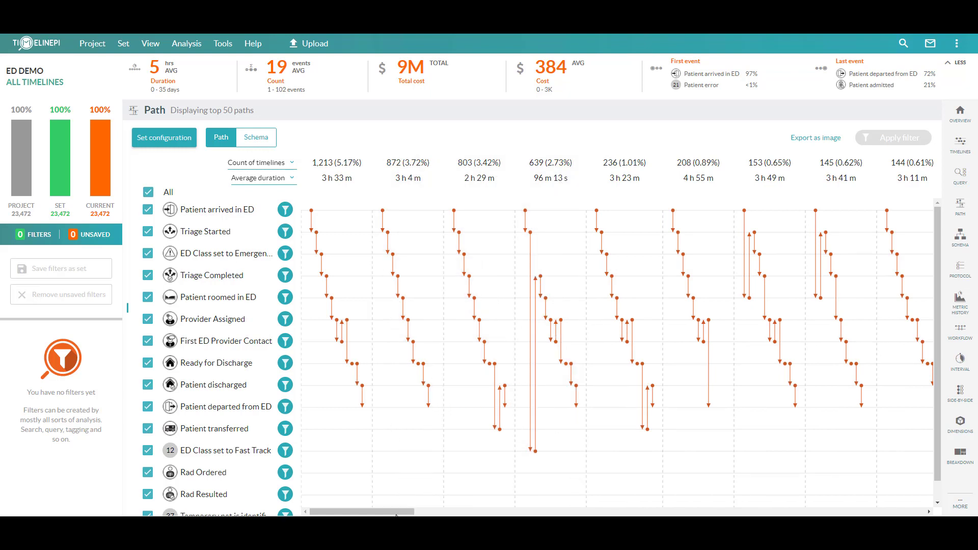
mouse_move(362, 511)
mouse_down()
mouse_move(626, 512)
mouse_move(377, 514)
mouse_up()
mouse_move(341, 511)
mouse_down()
mouse_move(541, 515)
mouse_move(338, 515)
mouse_up()
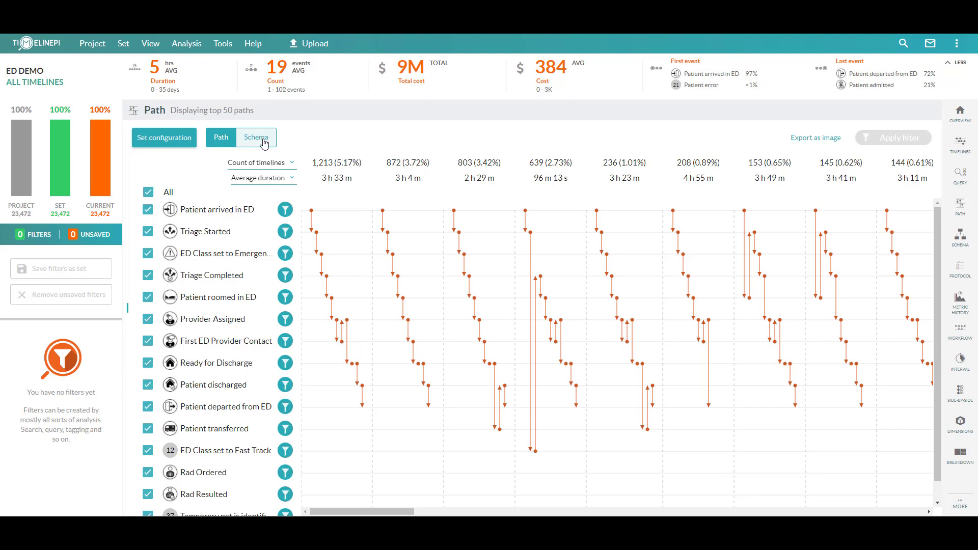
Show each path as a schema diagram with Average cost as the metric, top path 318.08.
click(264, 144)
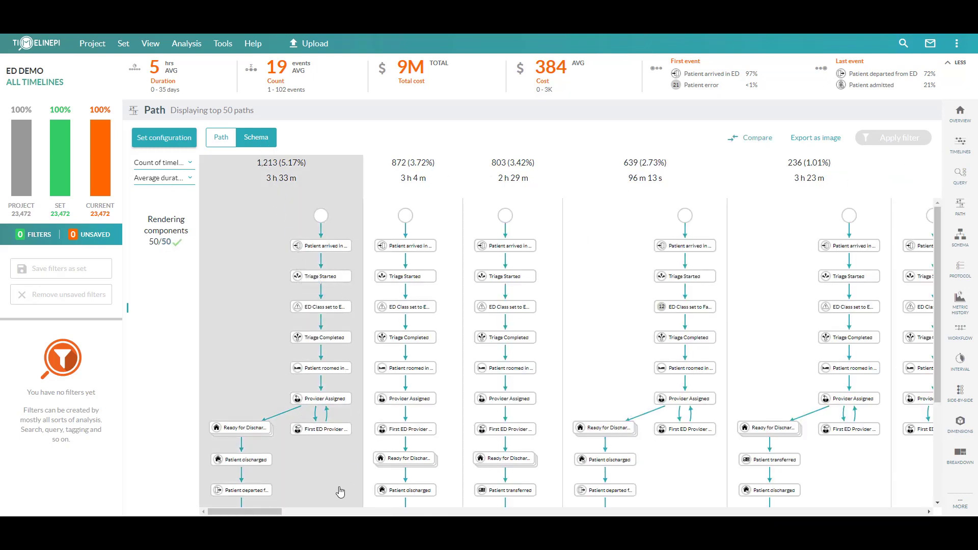
mouse_move(279, 512)
mouse_down()
mouse_move(486, 511)
mouse_move(275, 512)
mouse_up()
click(190, 179)
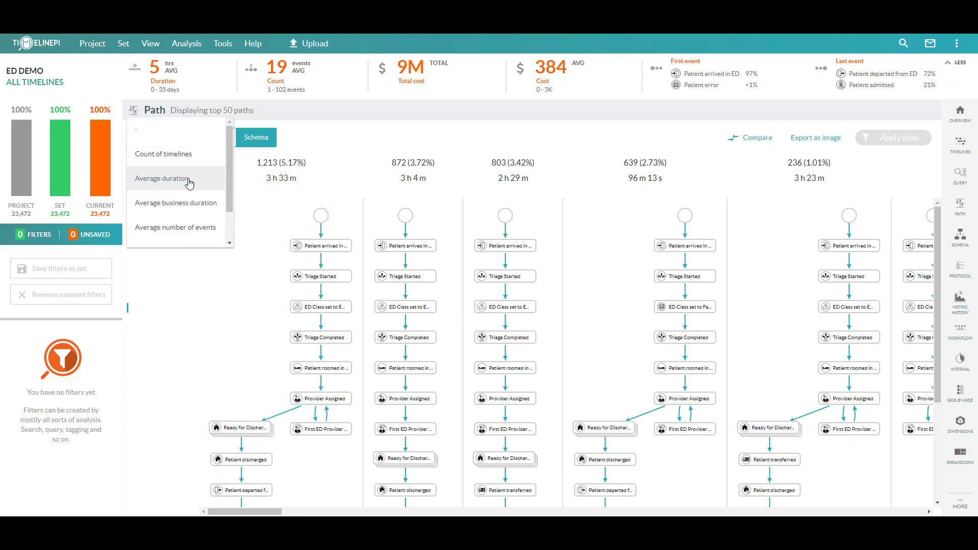
scroll(191, 184, down, 1)
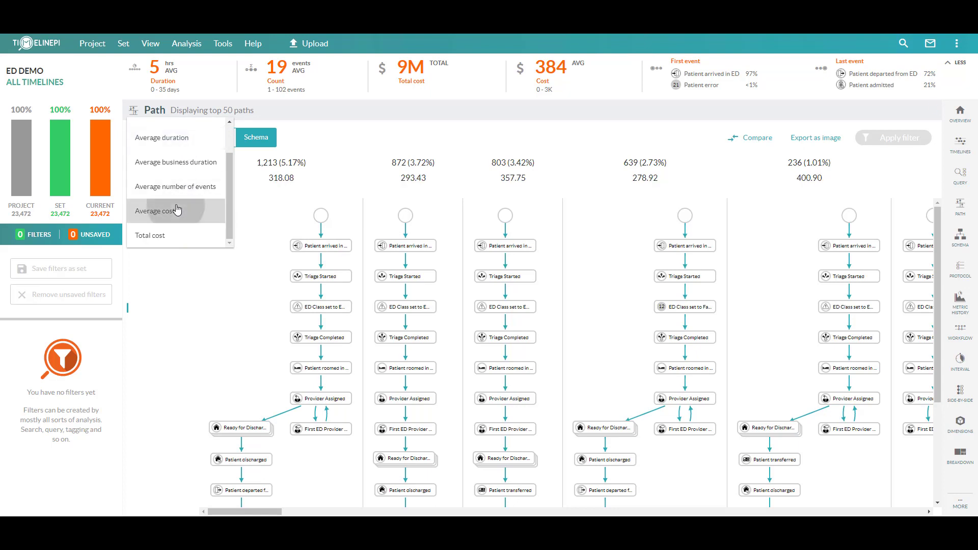
click(177, 211)
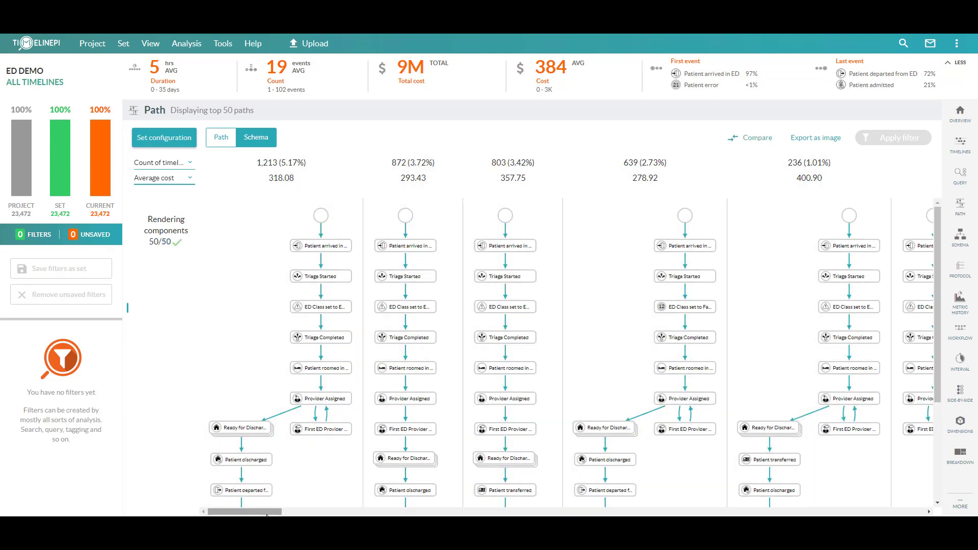
drag(267, 515, 538, 514)
Filter to the two paths costing 432.36 and 378.37, leaving 171 timelines.
click(270, 193)
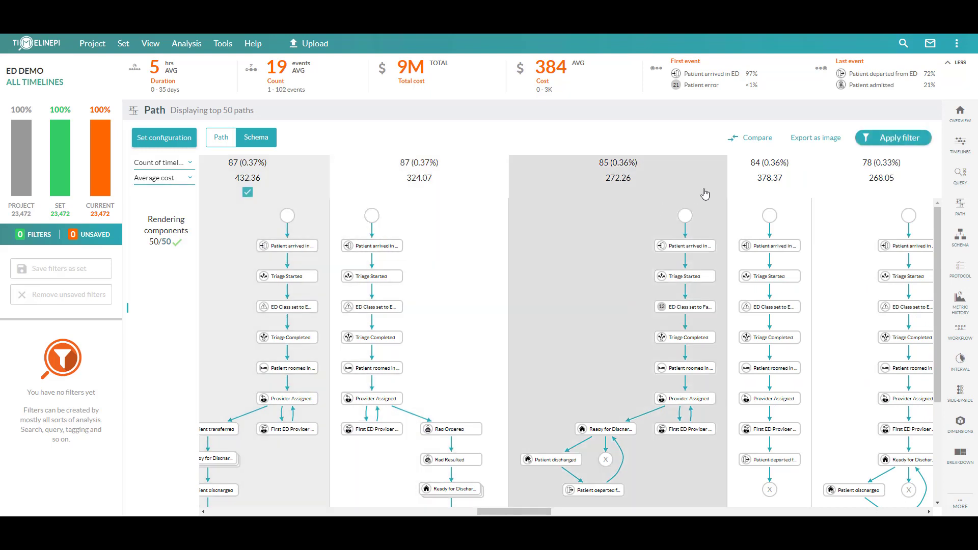
click(781, 188)
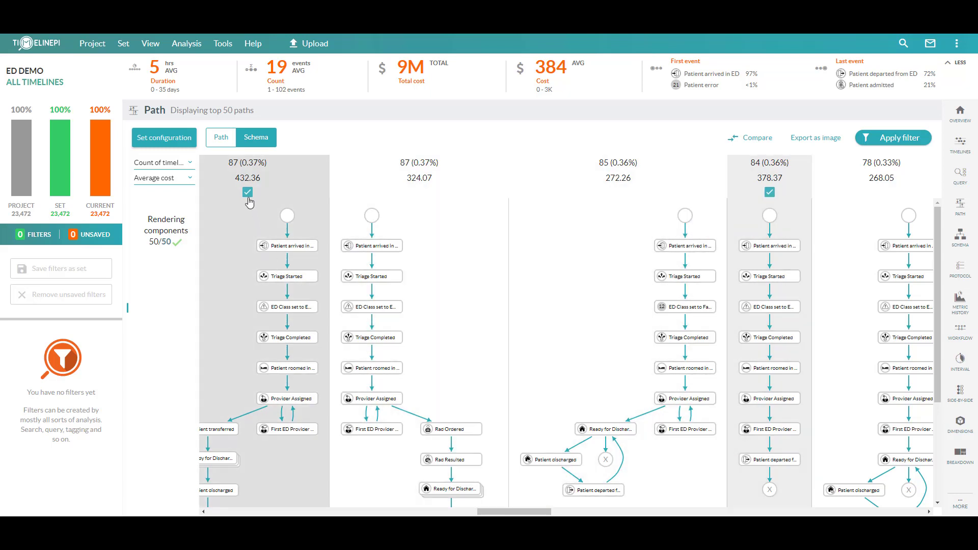
click(897, 139)
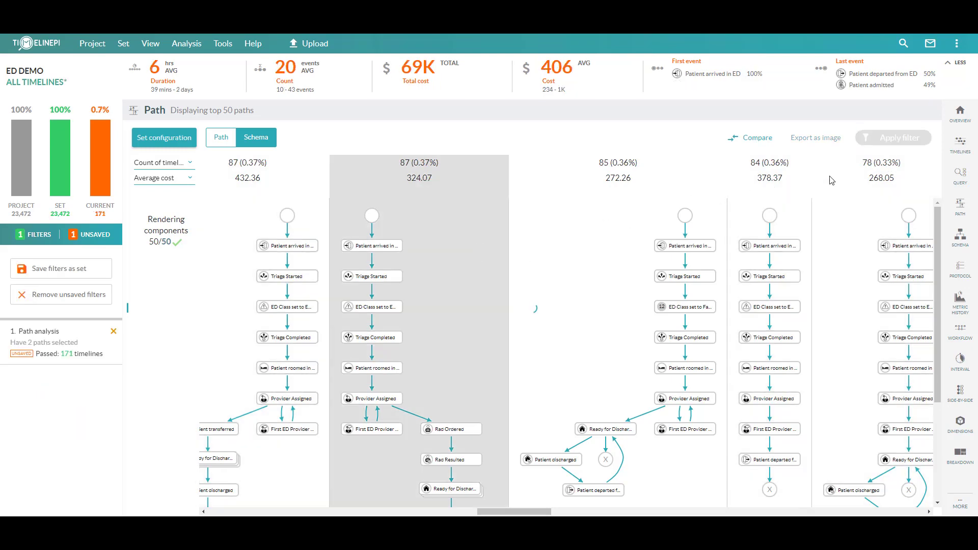
Show the 171 filtered patient timelines as individual rows, averaging 6 hours, 20 events and 406 cost.
mouse_move(967, 144)
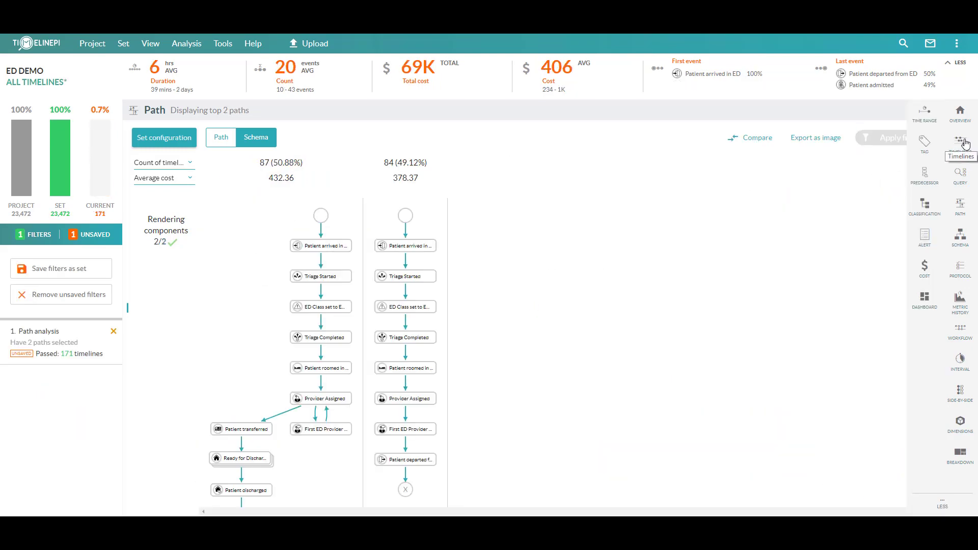
click(967, 145)
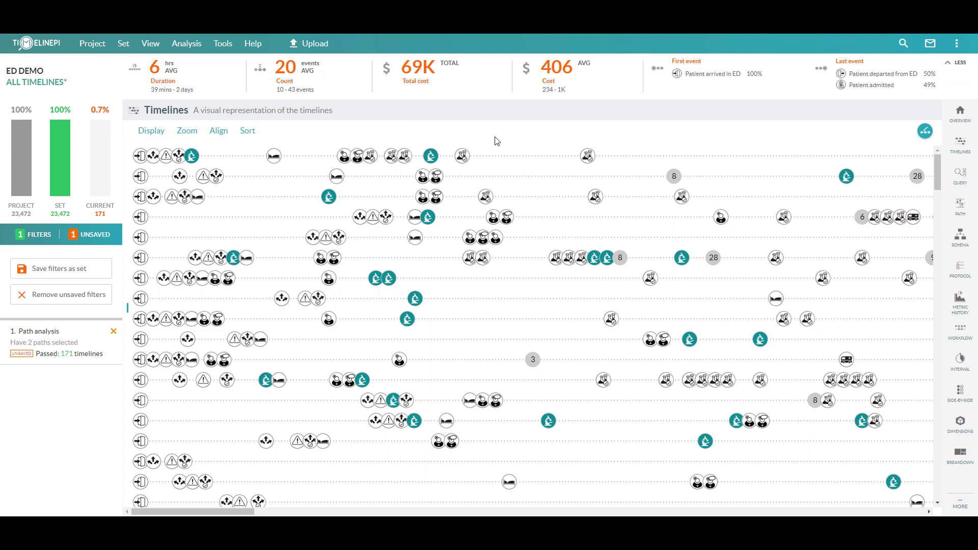
mouse_move(957, 459)
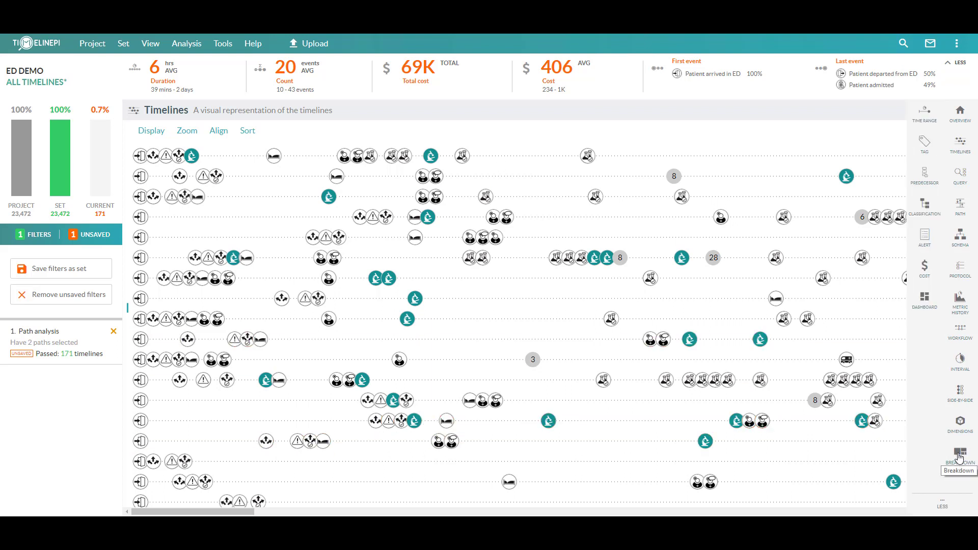
Open the Breakdown view and choose the Lab Ordered event's COMMENTS attribute as the dimension.
click(959, 457)
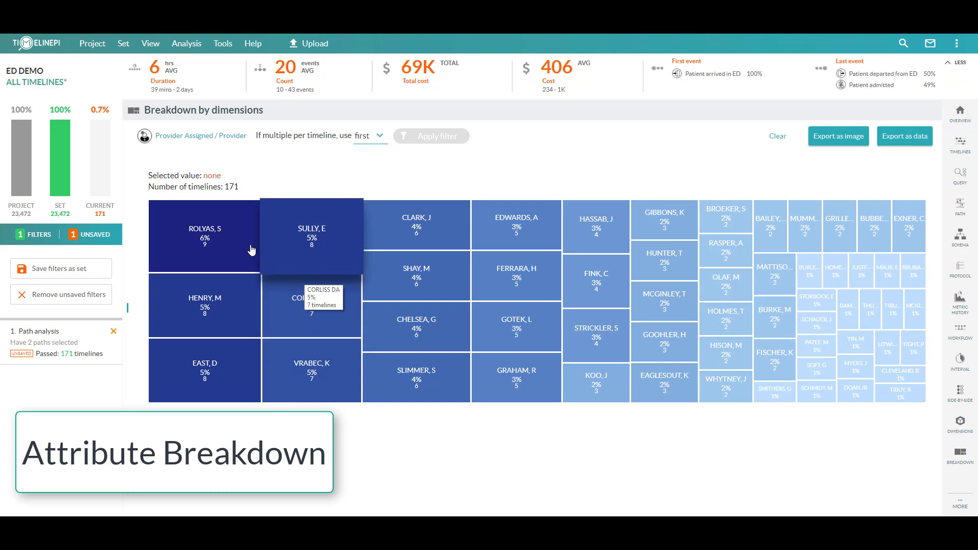
click(218, 138)
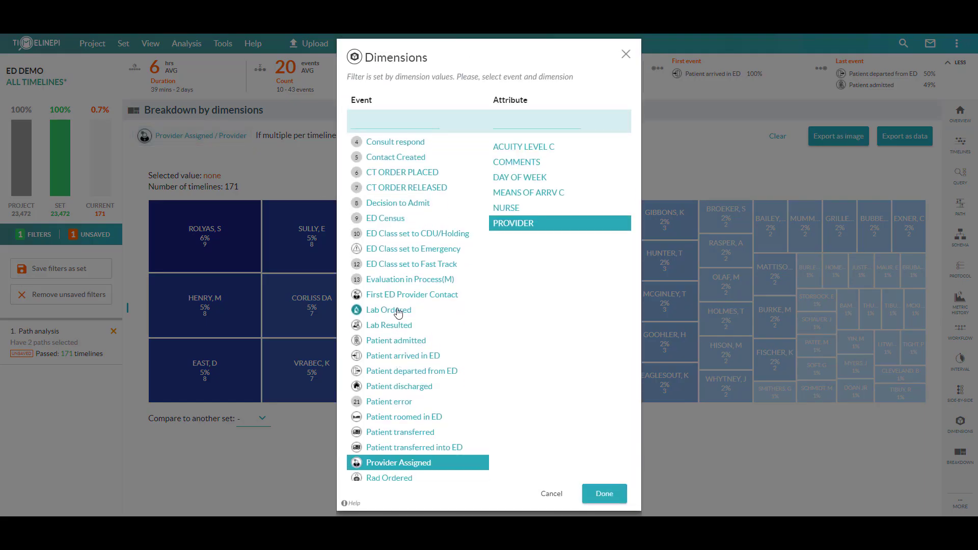
click(398, 310)
click(530, 163)
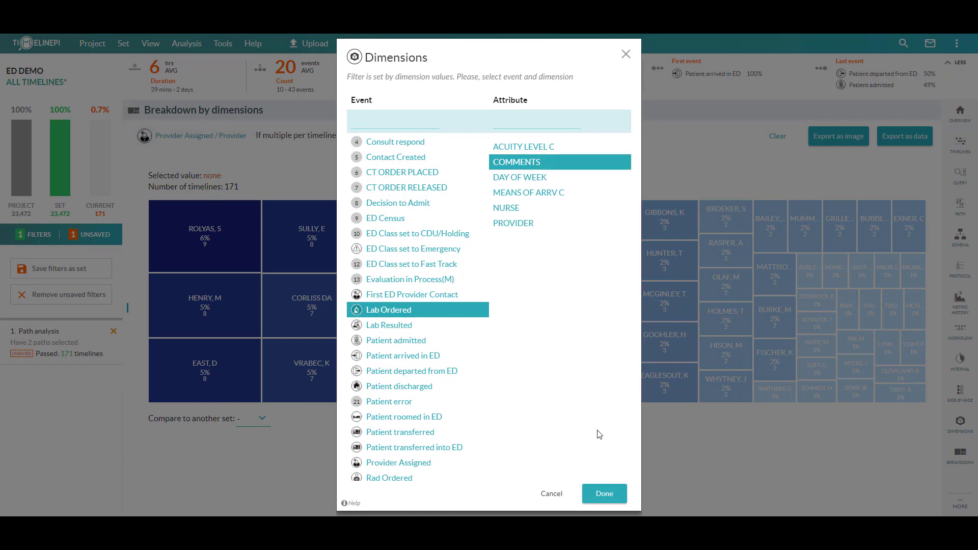
click(611, 494)
Apply the Lab Ordered COMMENTS breakdown, splitting 153 timelines with two lab combinations at 10% each.
click(611, 494)
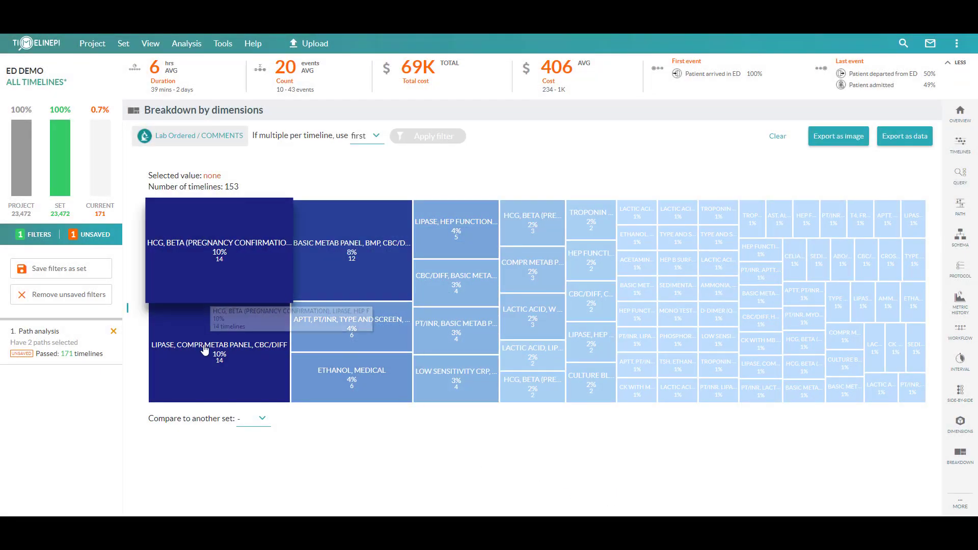